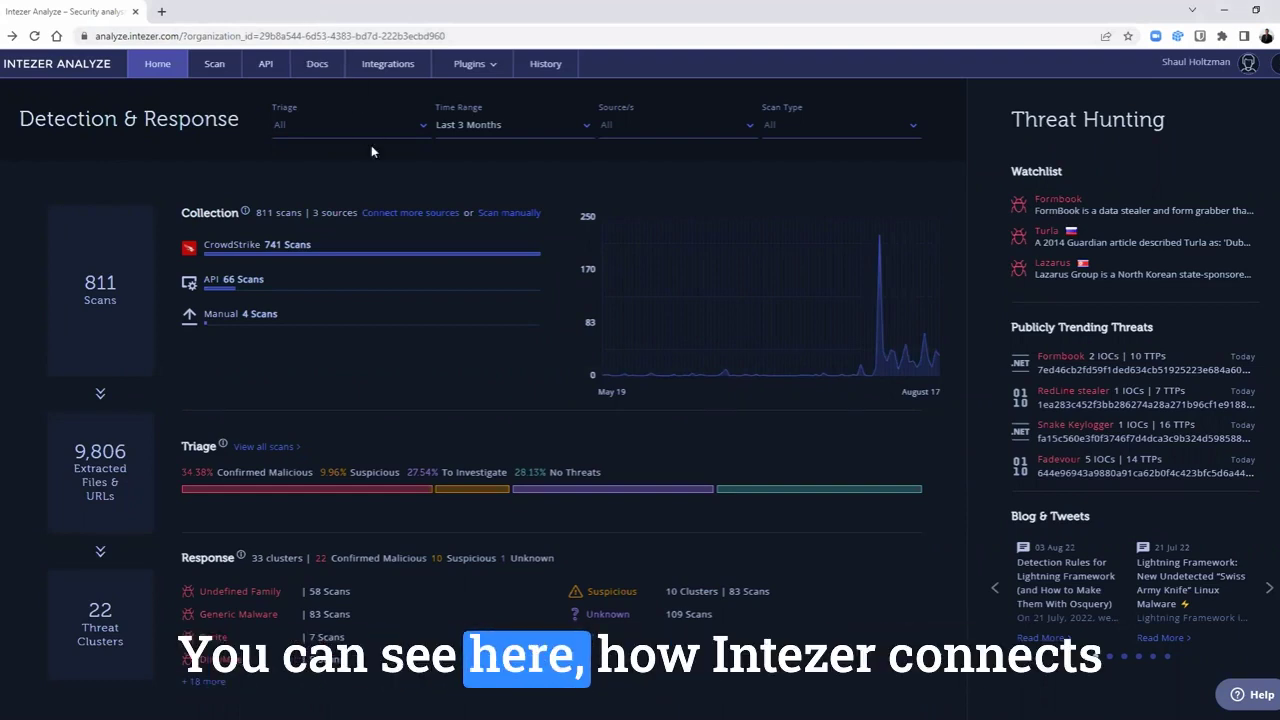
Set Source/s to CrowdStrike and Triage to Malicious, then scroll the filtered scans
left_click(389, 258)
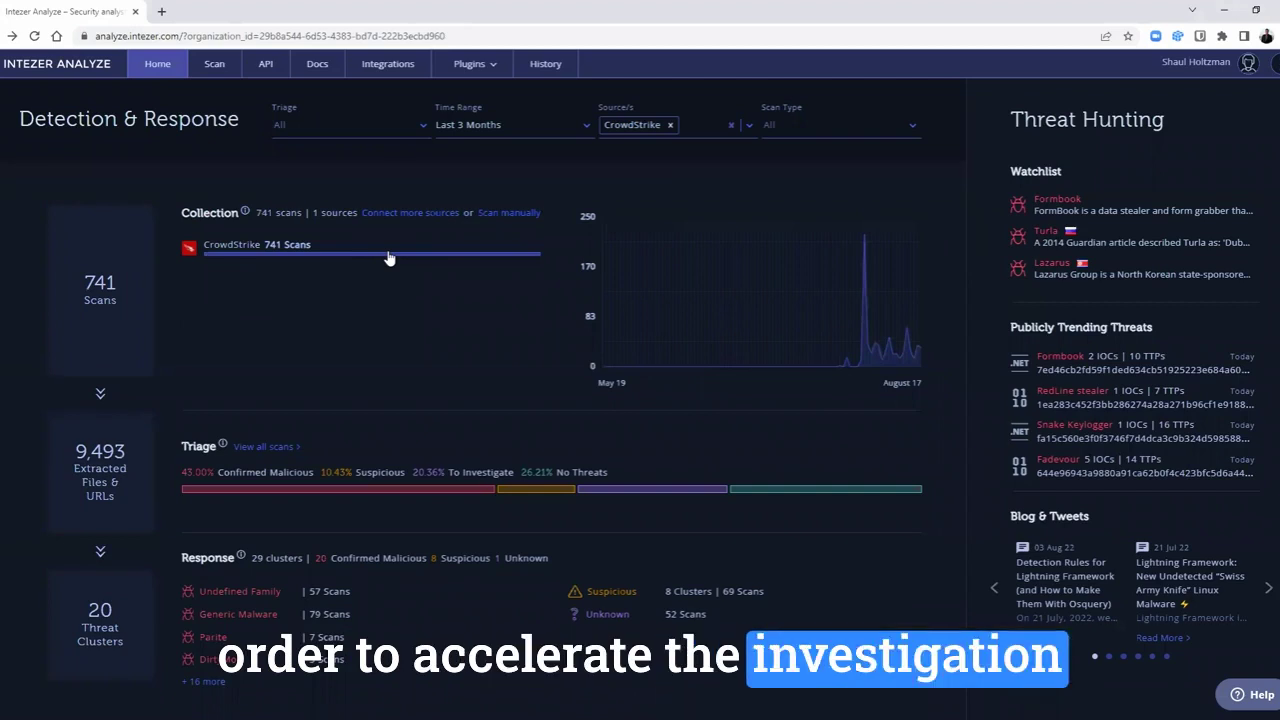
left_click(441, 489)
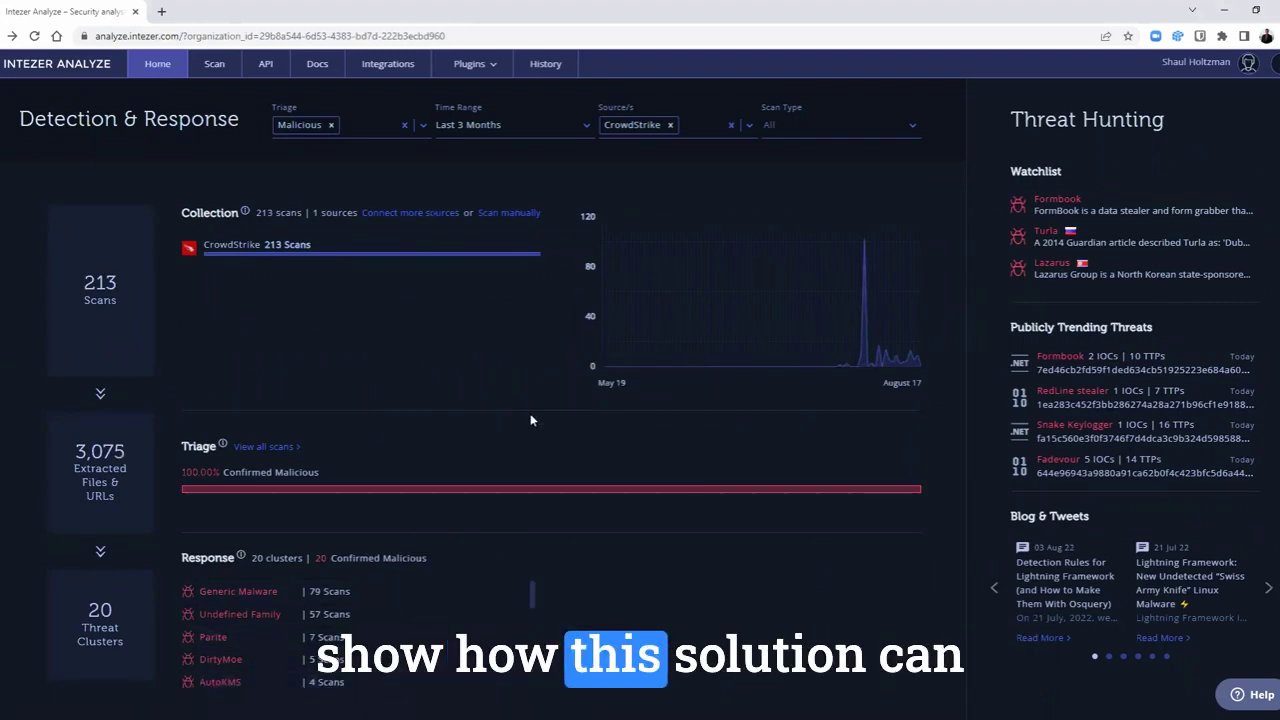
scroll(531, 416, "down", 1)
scroll(322, 595, "down", 2)
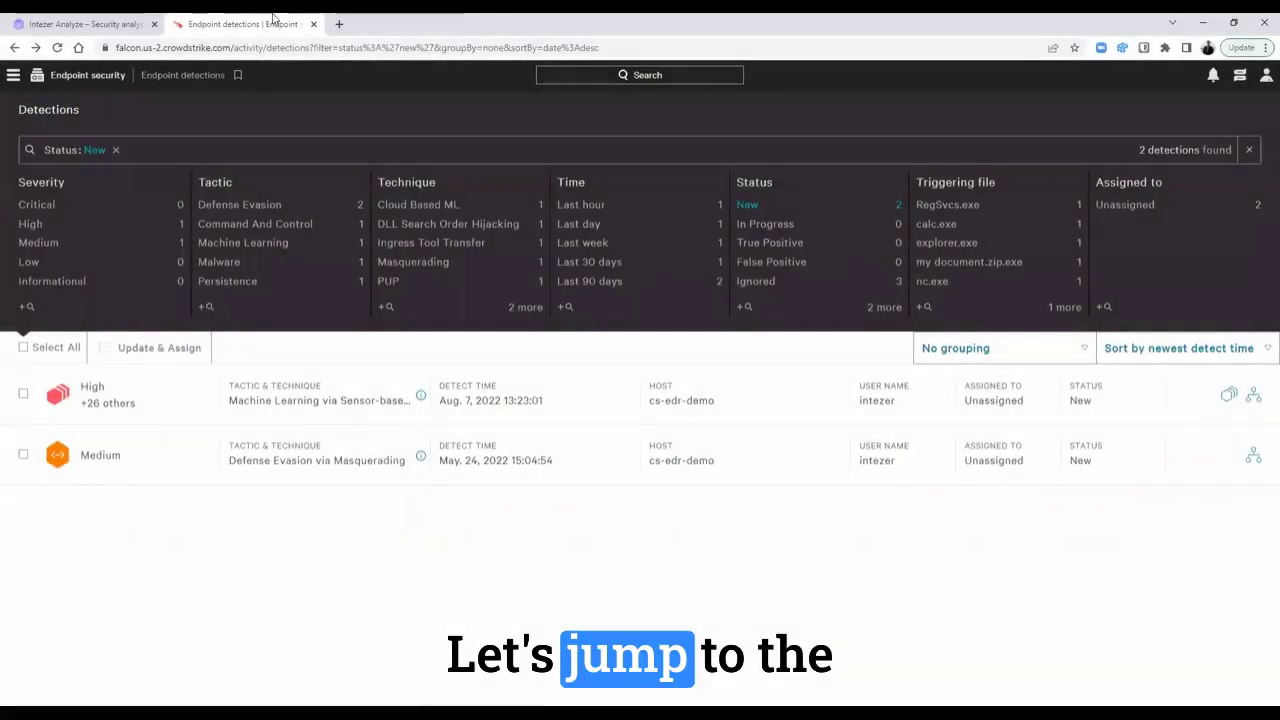
left_click(16, 75)
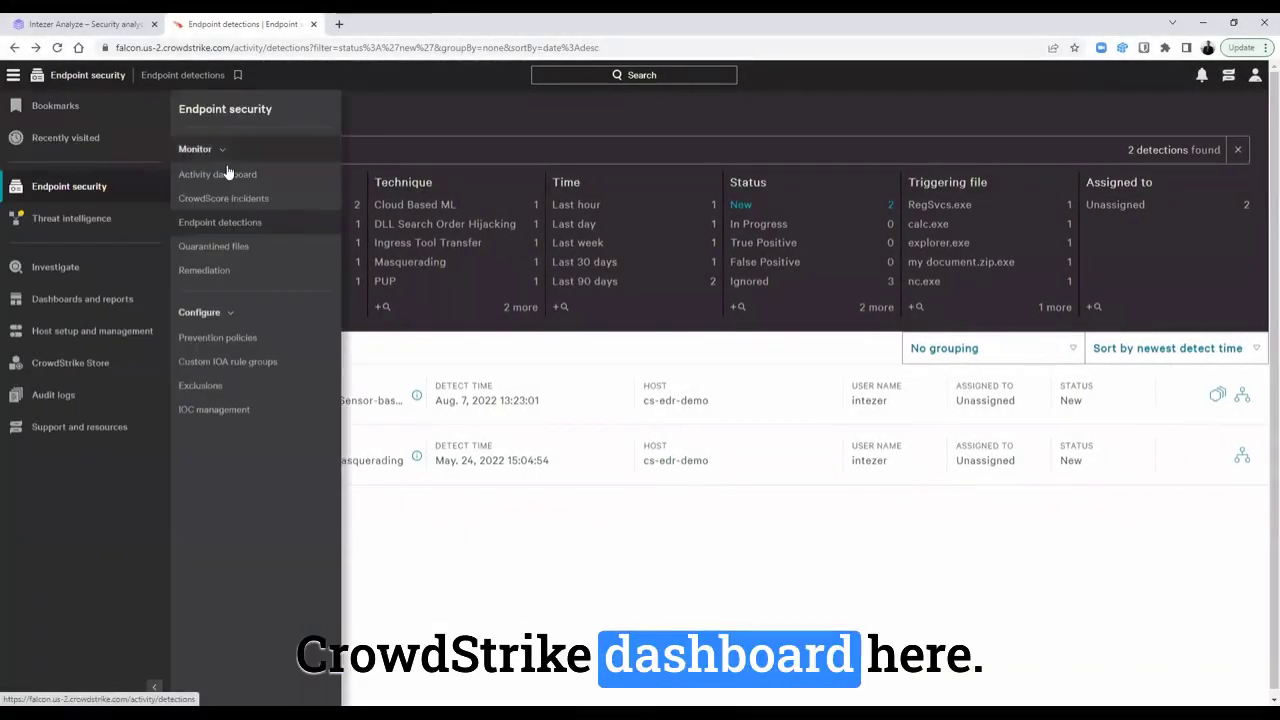
left_click(228, 174)
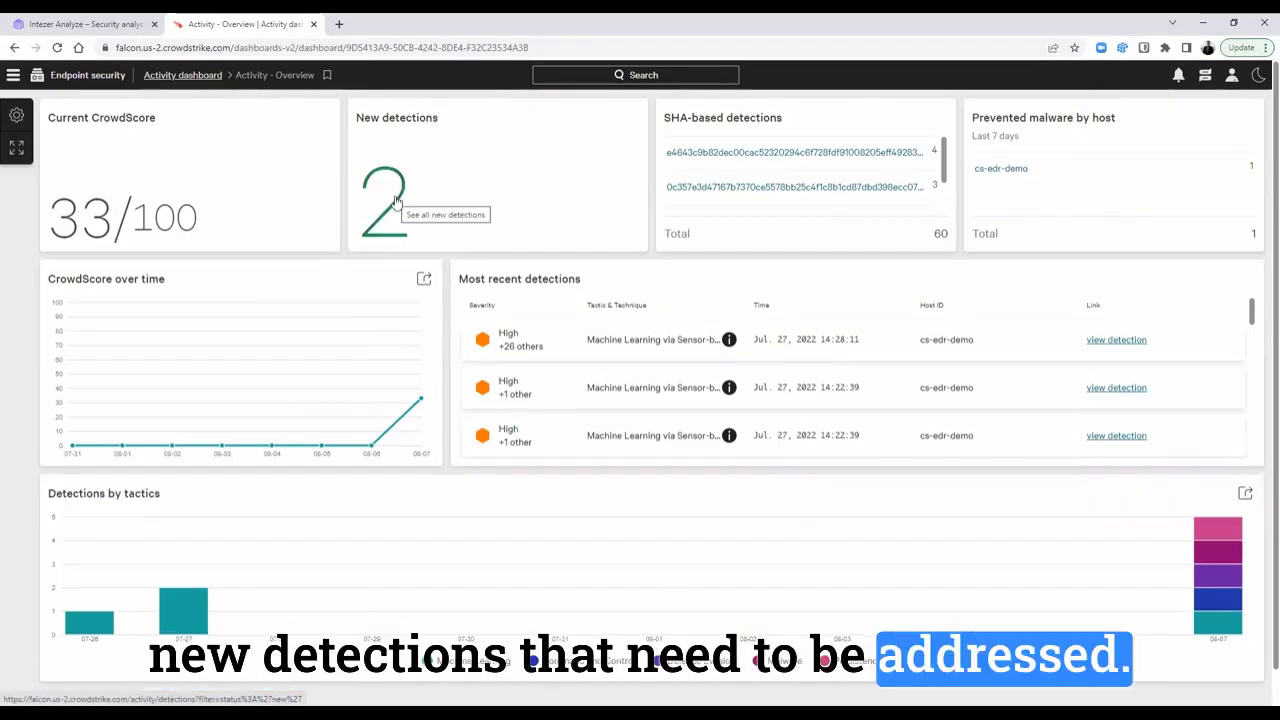
left_click(12, 78)
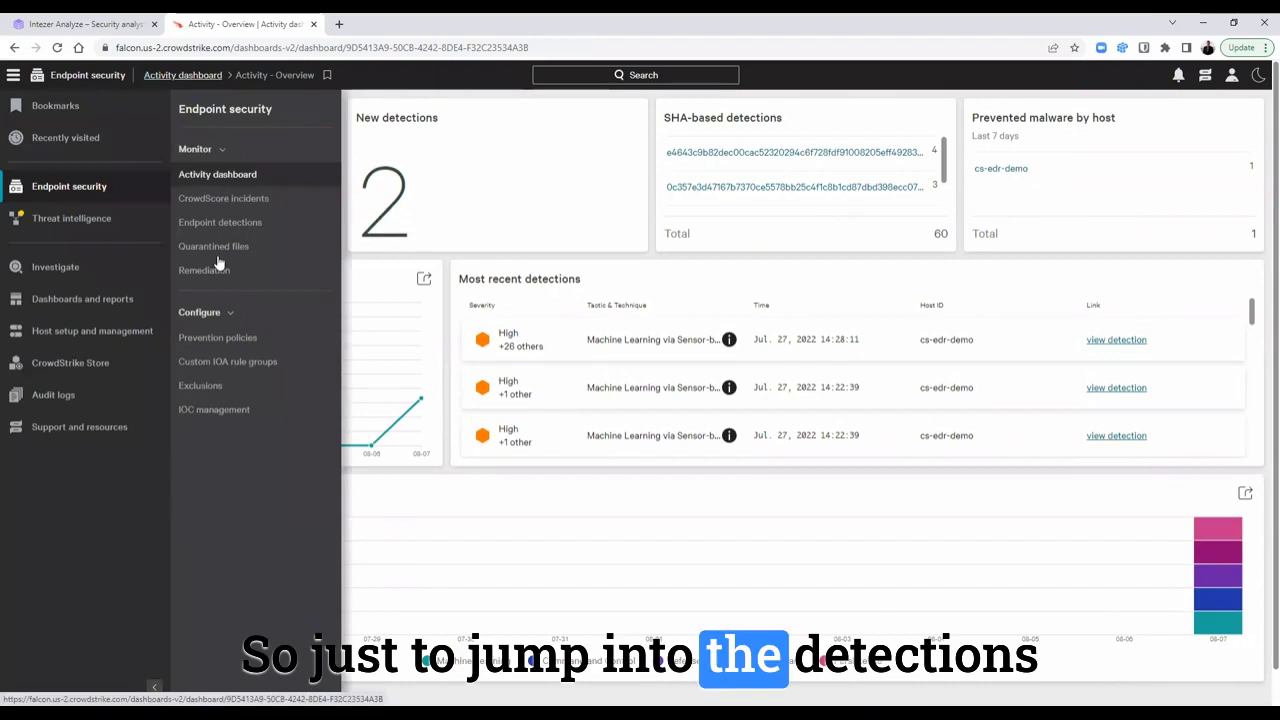
left_click(228, 224)
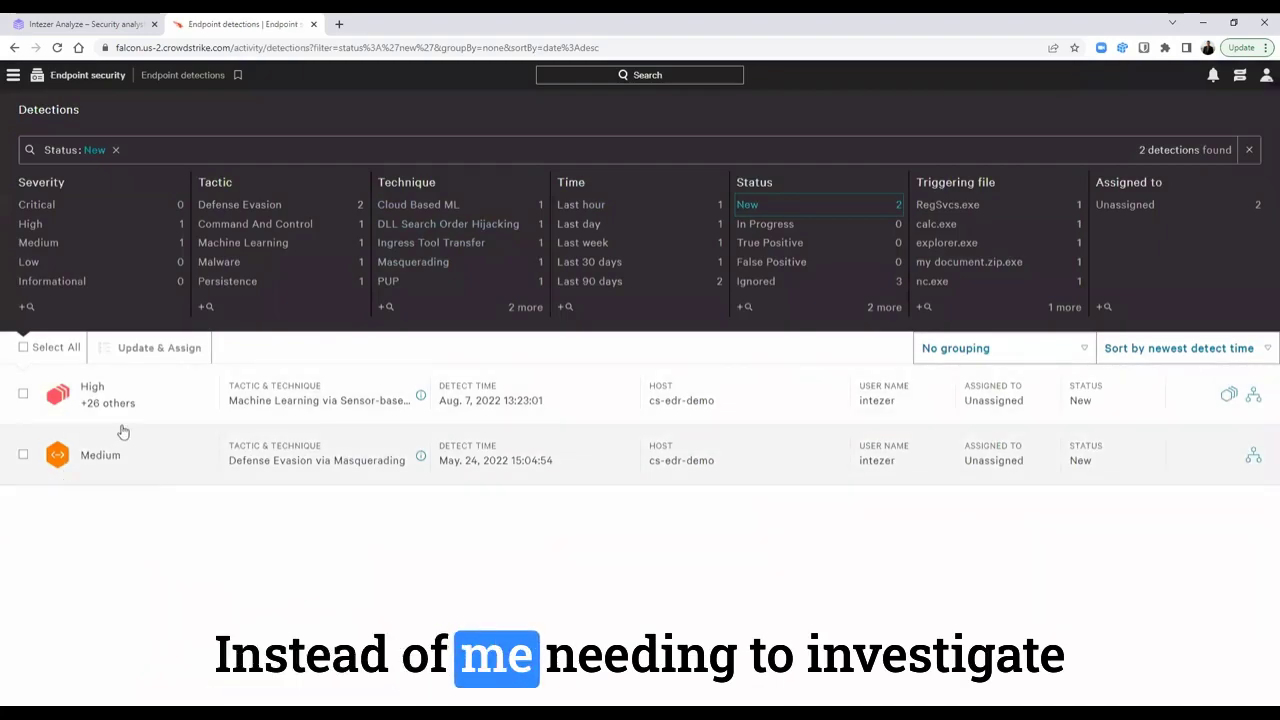
left_click(197, 405)
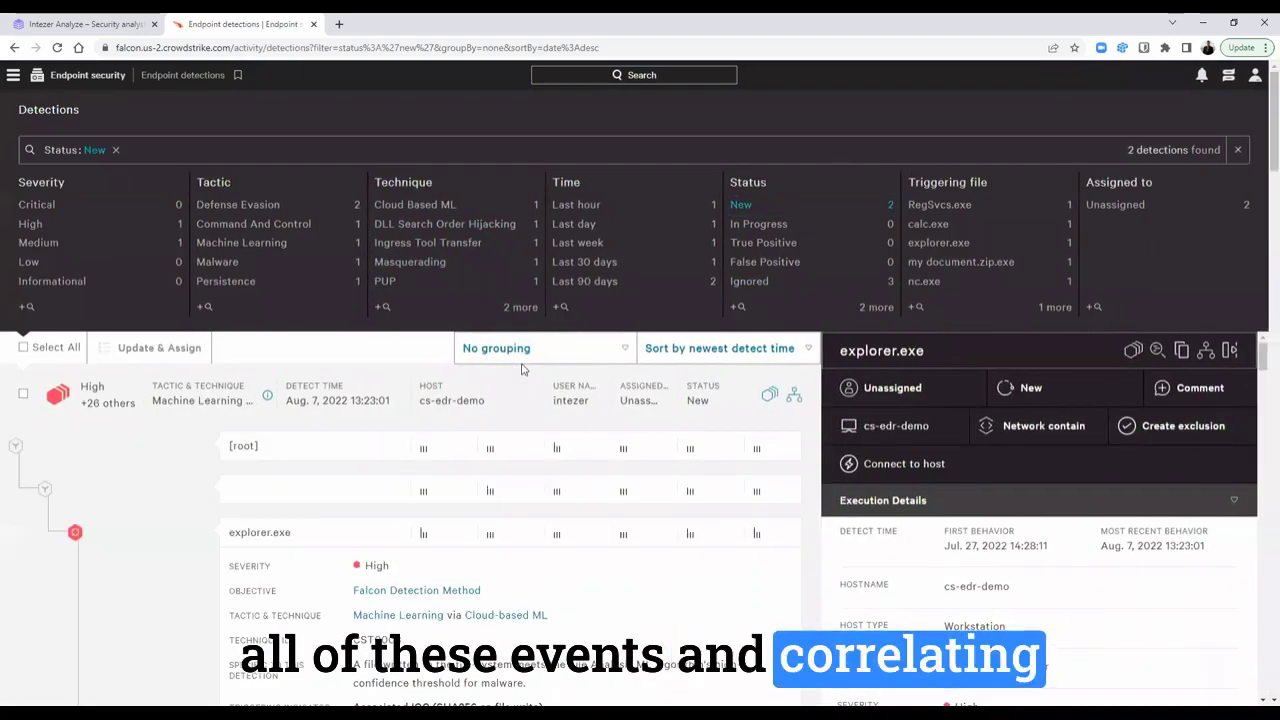
scroll(525, 367, "down", 3)
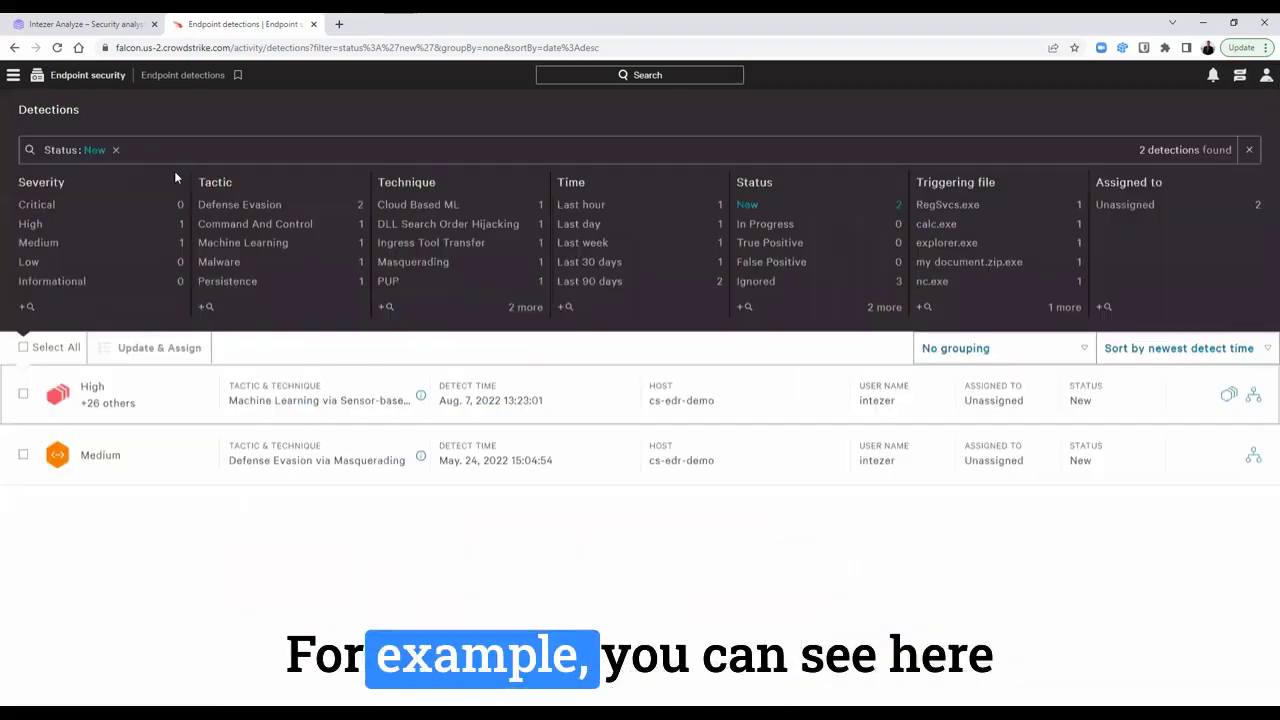
mouse_move(92, 456)
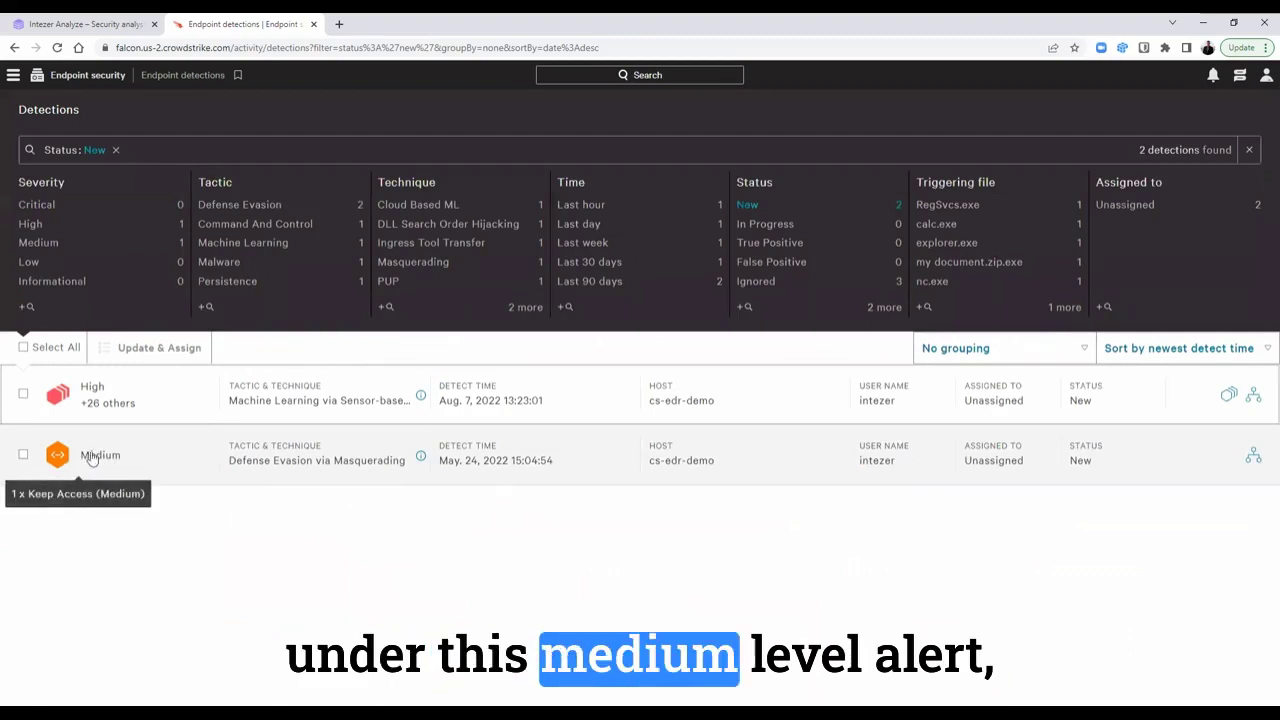
Open the Medium masquerading detection and expand its Comments & Log Entries
left_click(346, 460)
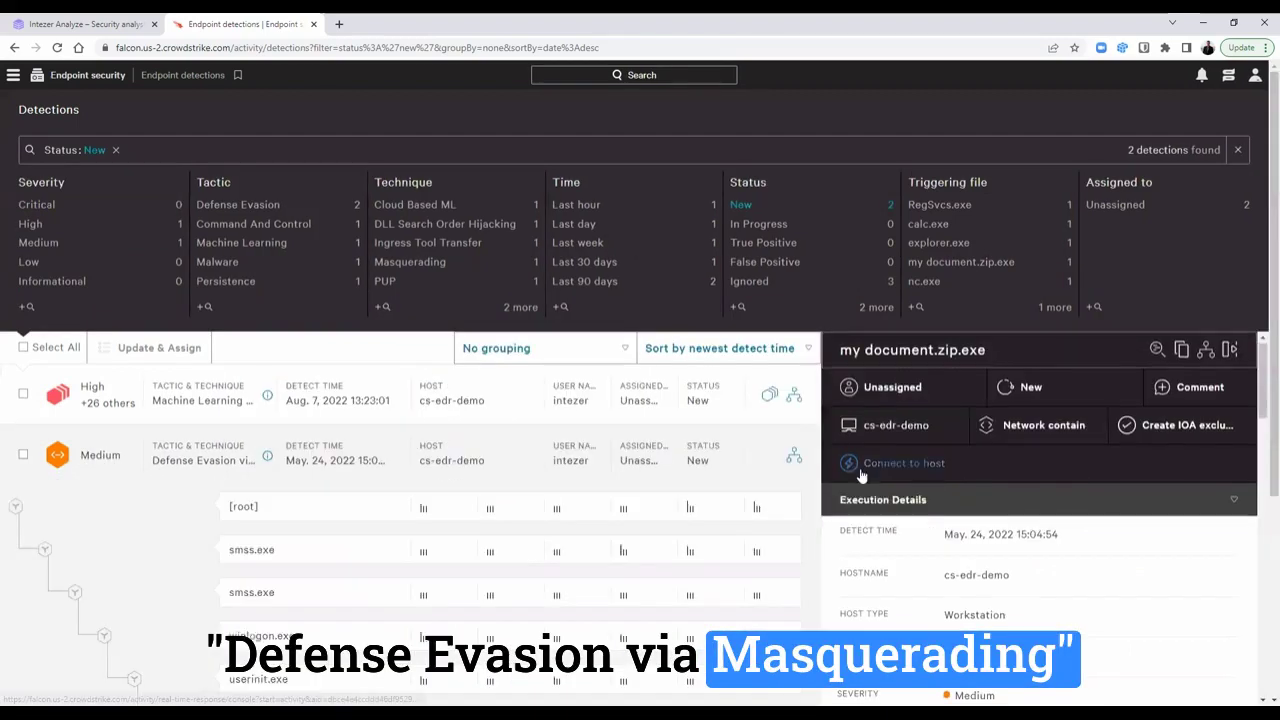
left_click(935, 434)
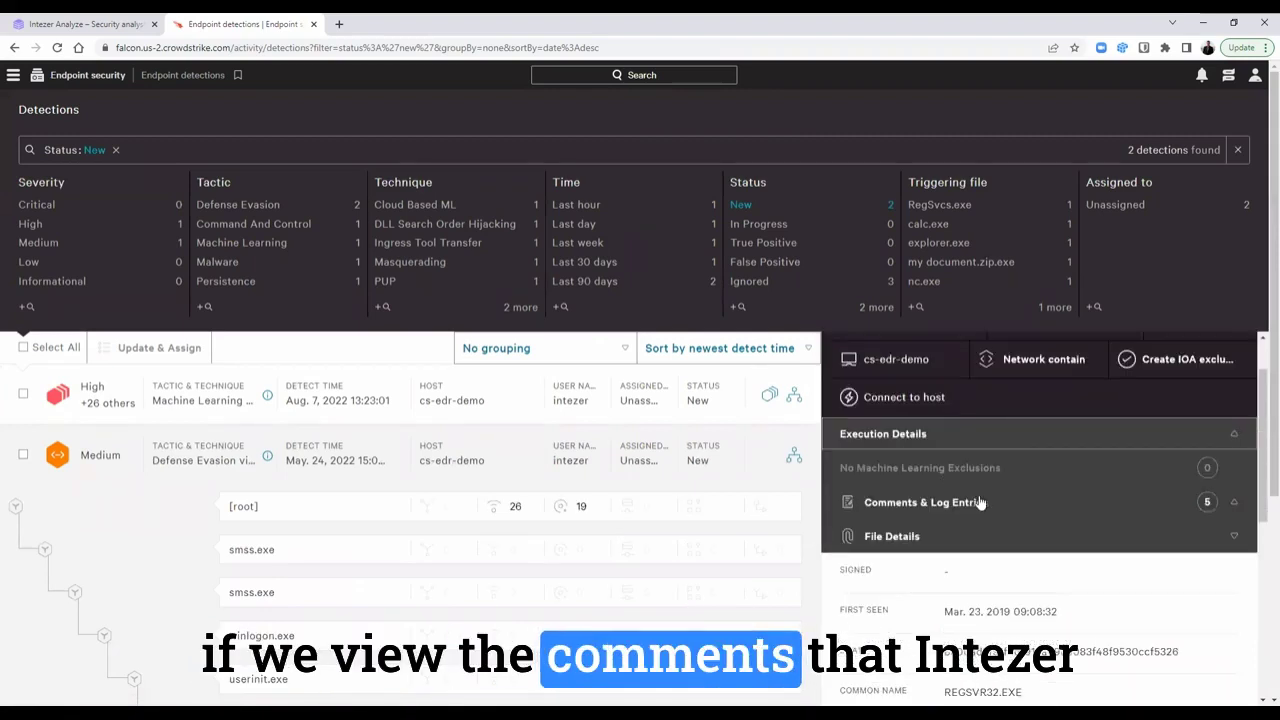
left_click(925, 502)
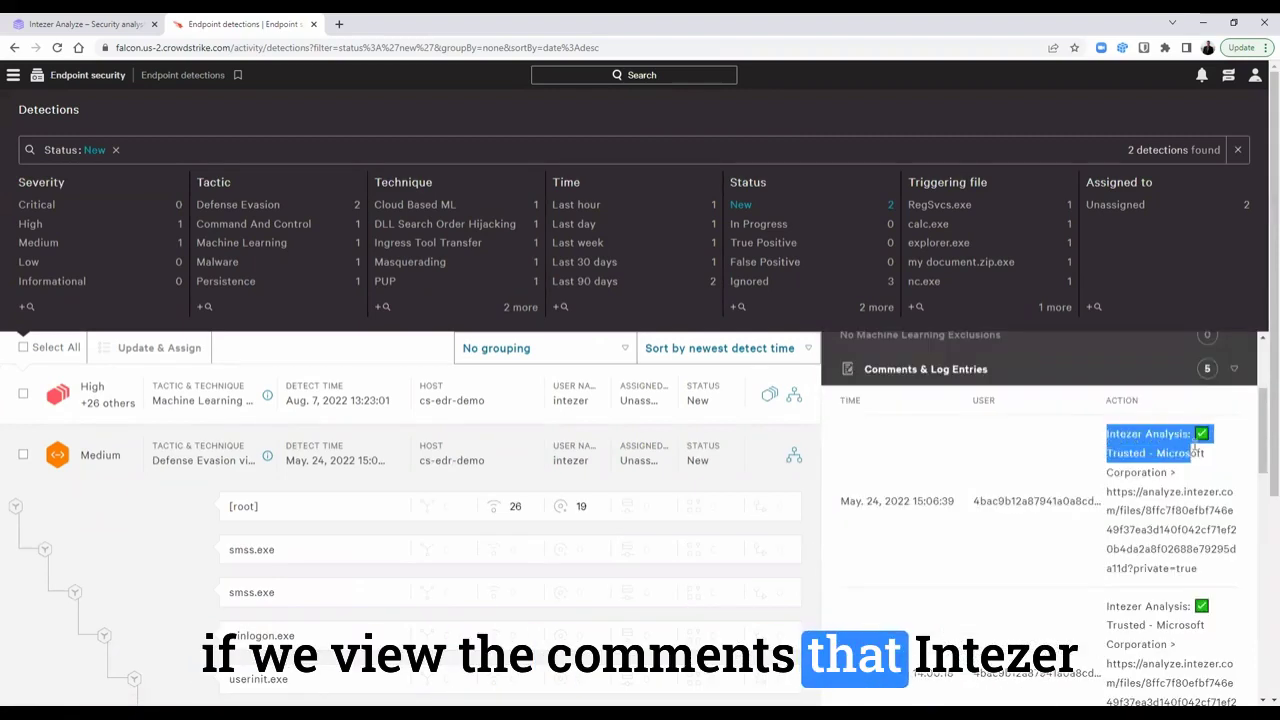
Highlight Intezer's Trusted, Microsoft Corporation verdict and check its analysis page in a new tab
double_click(1122, 455)
left_click(1160, 453)
mouse_move(1158, 453)
left_mouse_down()
mouse_move(1093, 487)
mouse_move(1222, 572)
left_mouse_up()
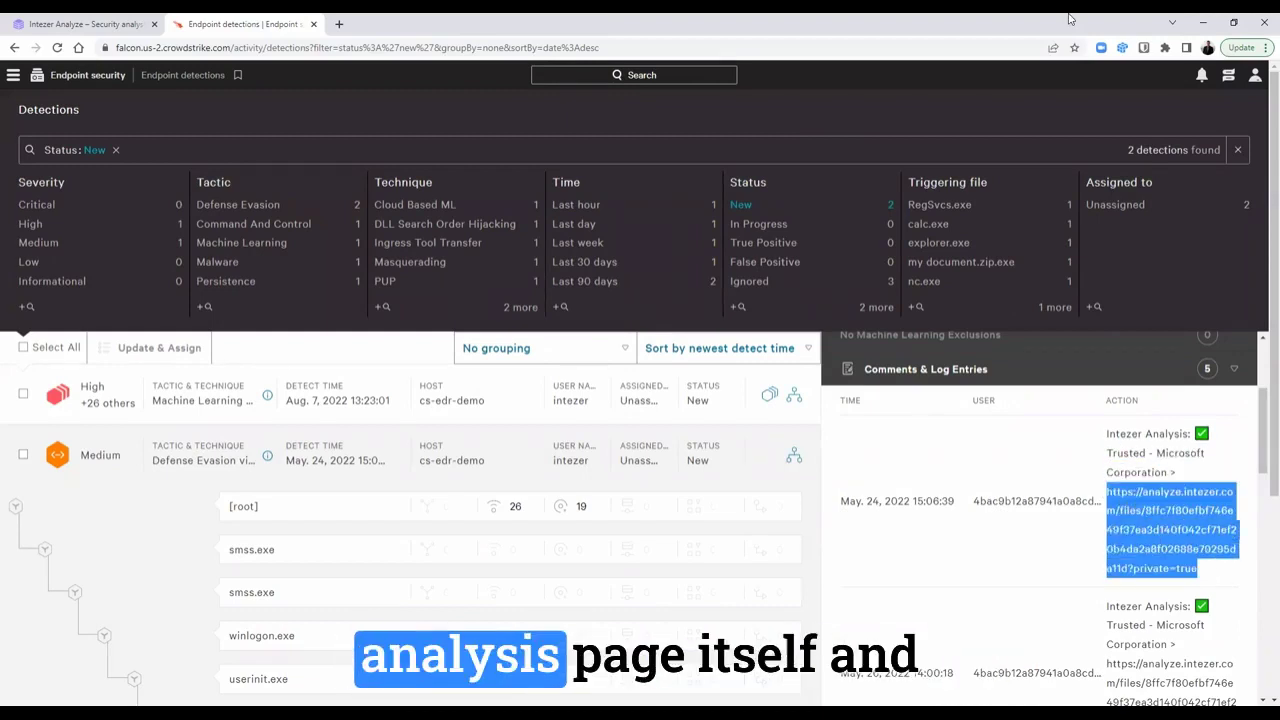
right_click(1188, 540)
left_click(842, 312)
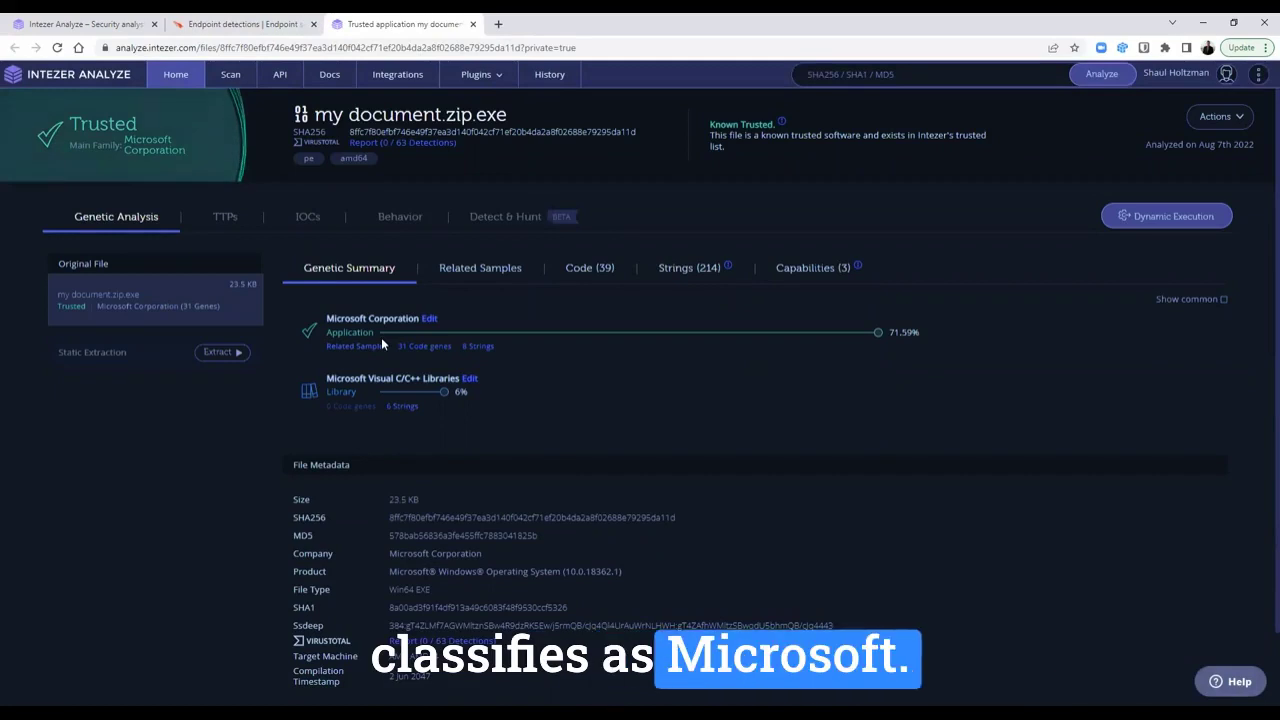
key("ctrl+w")
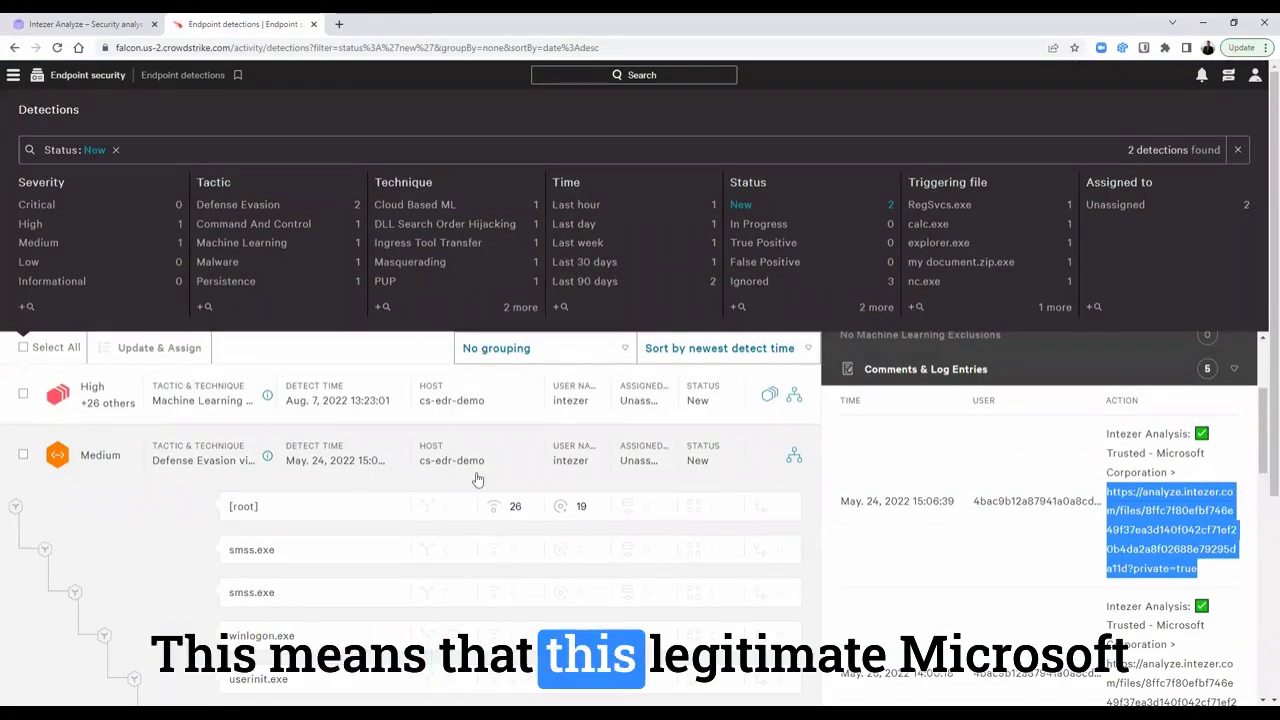
Scroll the process tree, then collapse the Medium detection's details
scroll(358, 462, "down", 2)
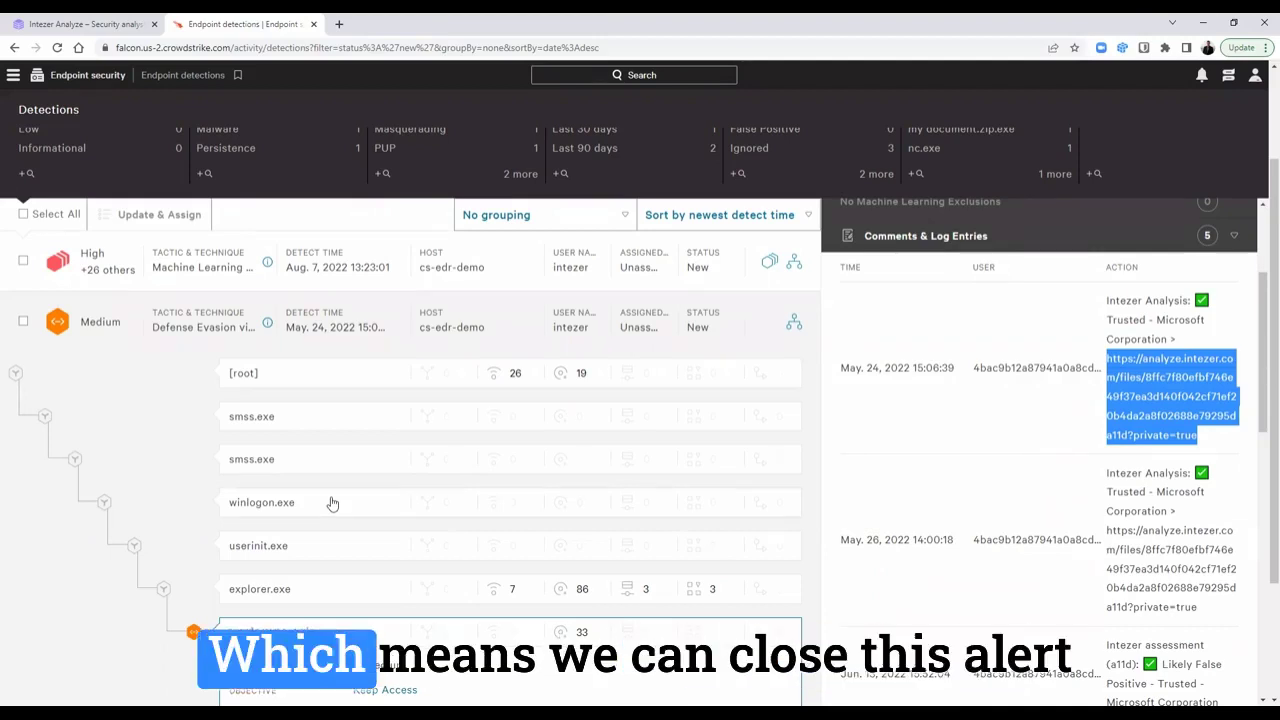
left_click(368, 316)
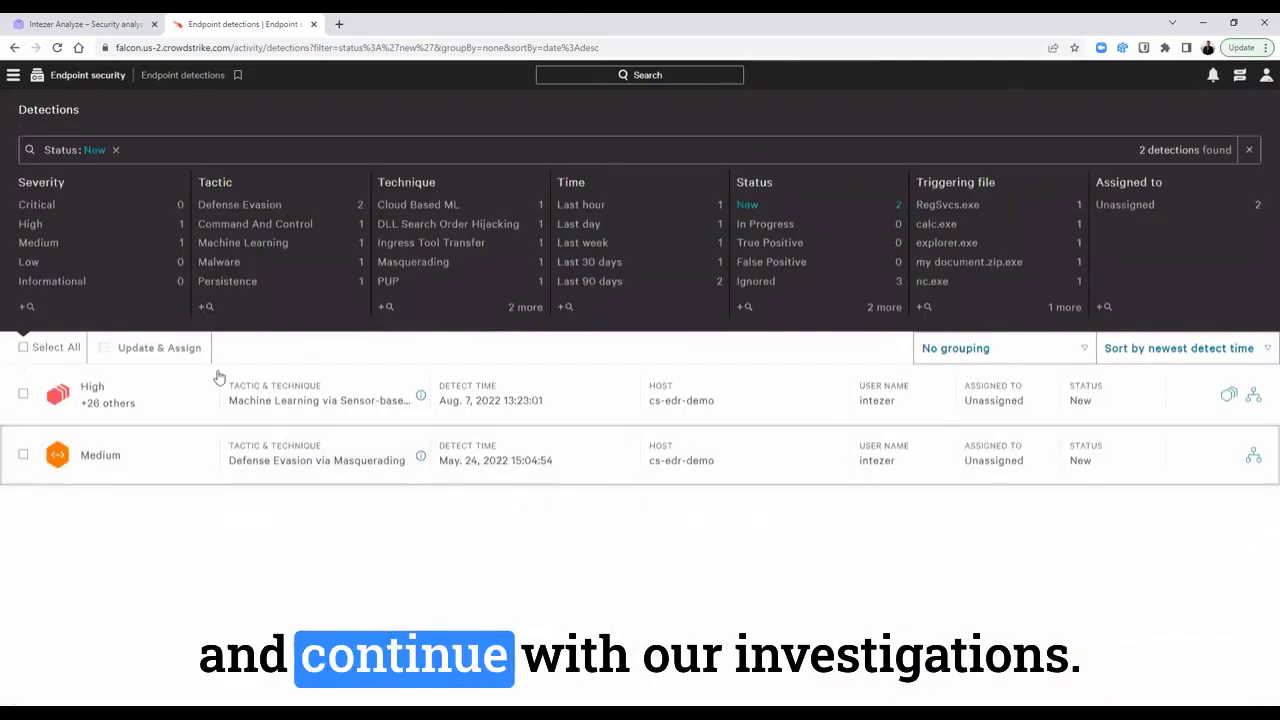
Open the High explorer.exe detection and expand its Intezer assessment comments
left_click(92, 393)
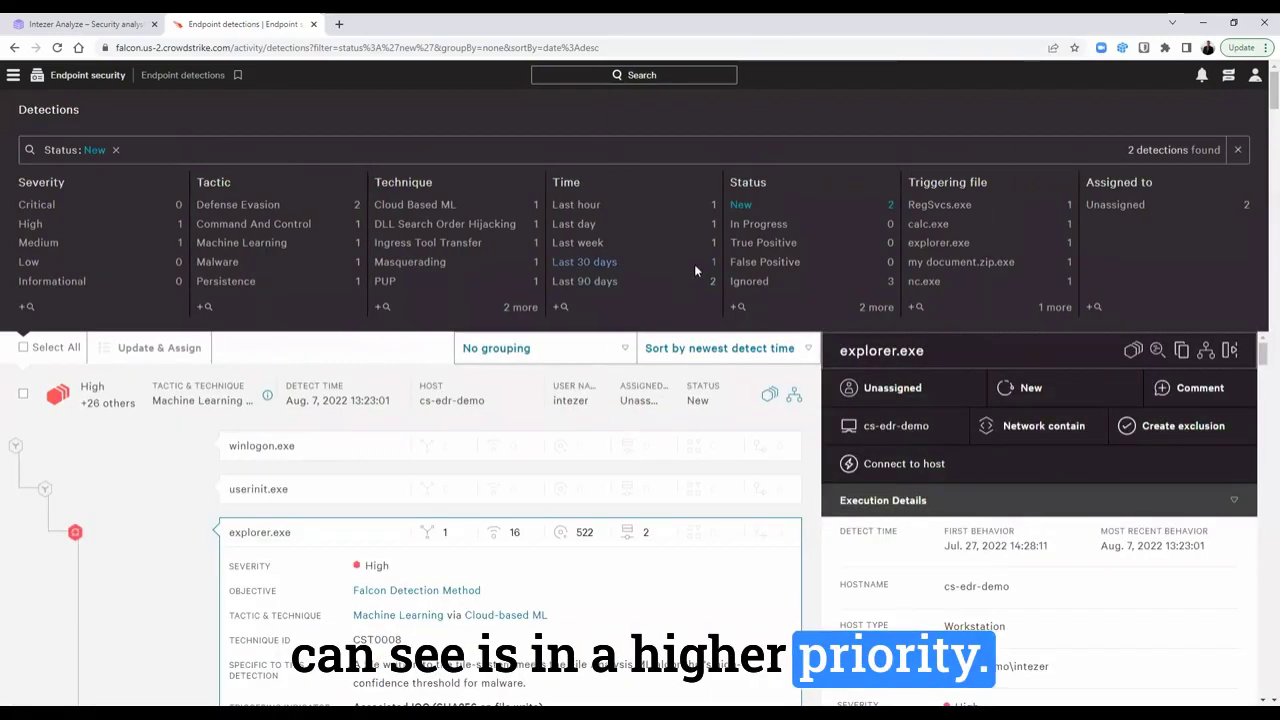
scroll(694, 264, "down", 2)
scroll(928, 330, "down", 3)
left_click(934, 448)
scroll(1032, 366, "down", 2)
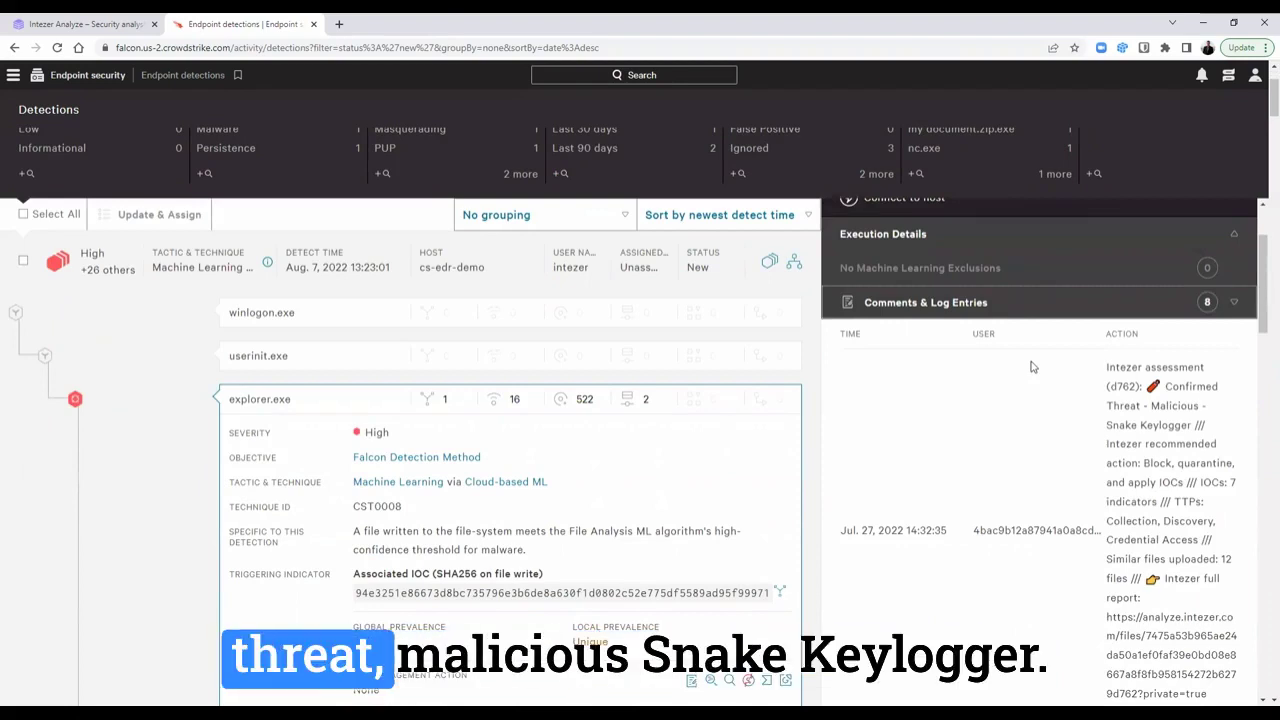
Highlight the Snake Keylogger verdict and block-and-quarantine recommendation, then open the full report
triple_click(1112, 420)
left_click_drag(1108, 367, 1196, 422)
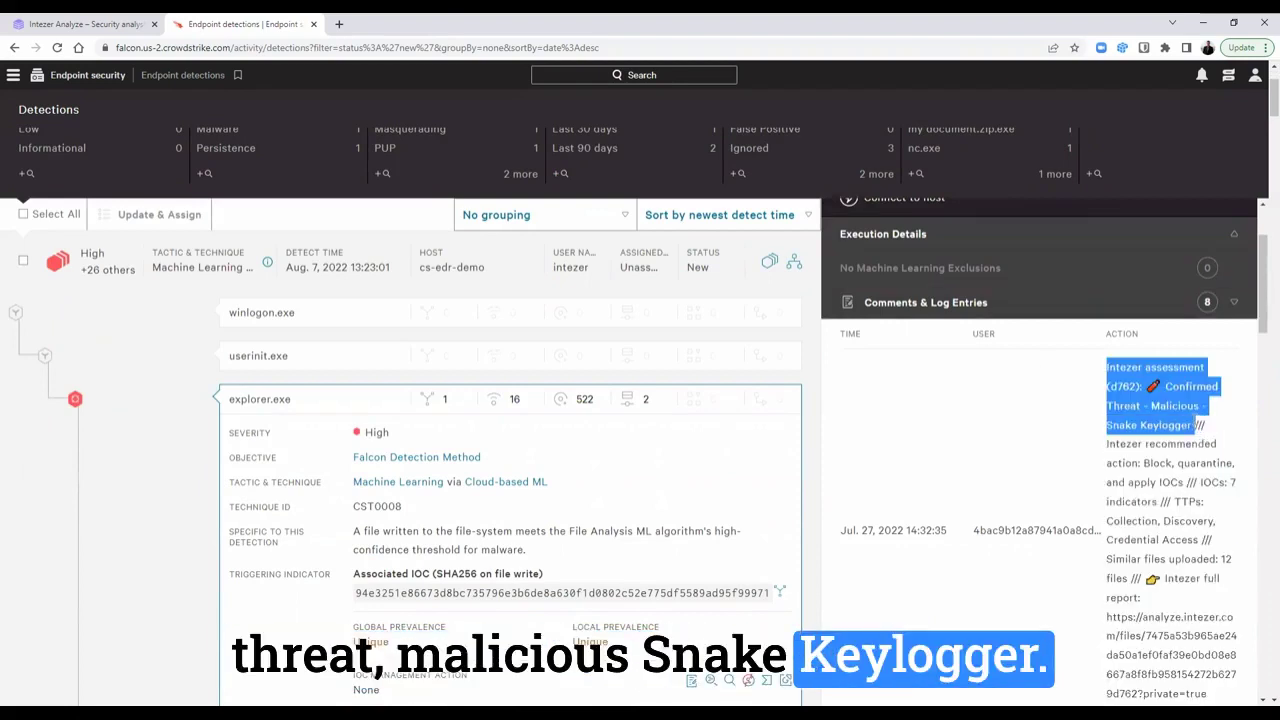
left_click(1196, 420)
left_click_drag(1145, 464, 1235, 459)
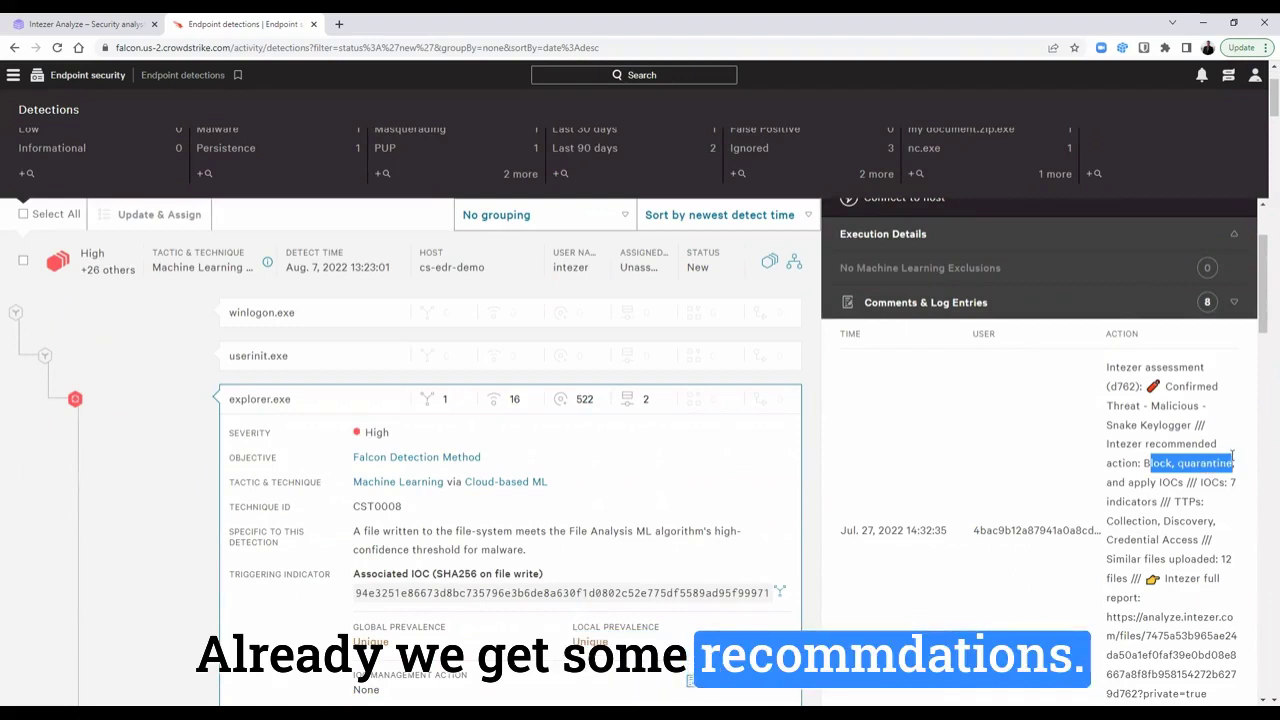
scroll(1233, 456, "down", 2)
mouse_move(1106, 483)
left_mouse_down()
mouse_move(1238, 505)
mouse_move(1232, 570)
left_mouse_up()
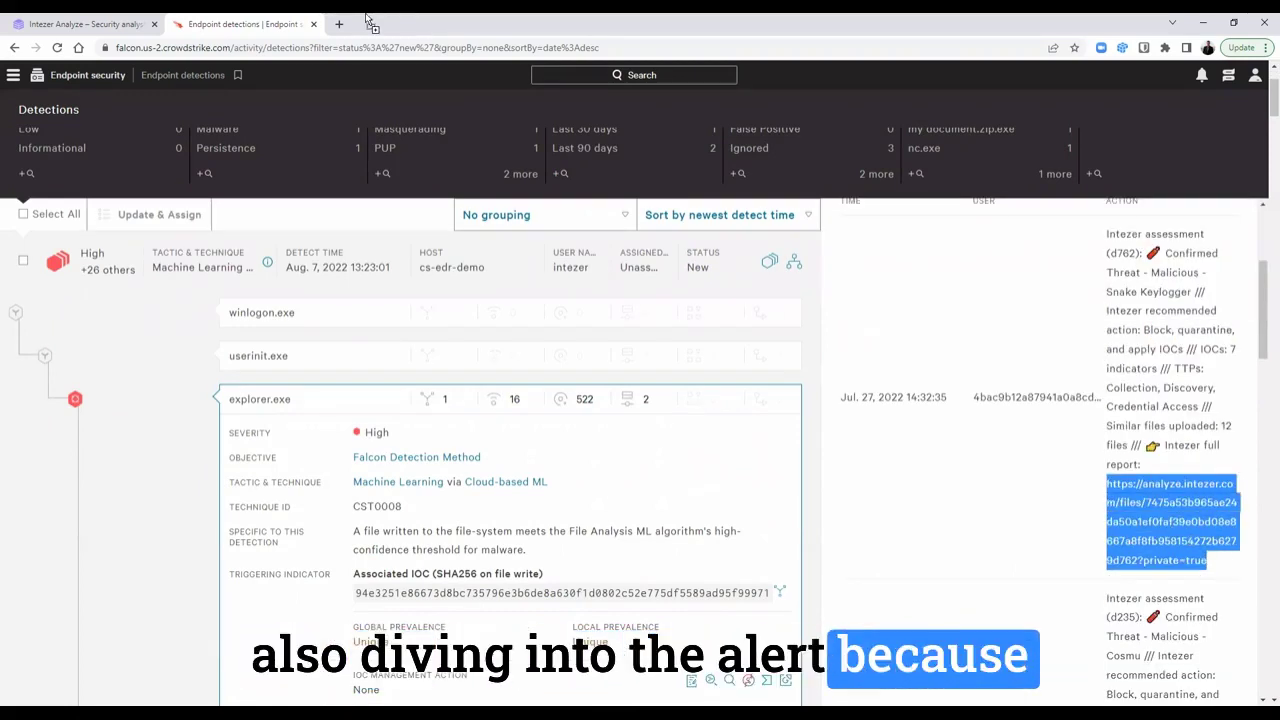
left_click_drag(370, 22, 372, 23)
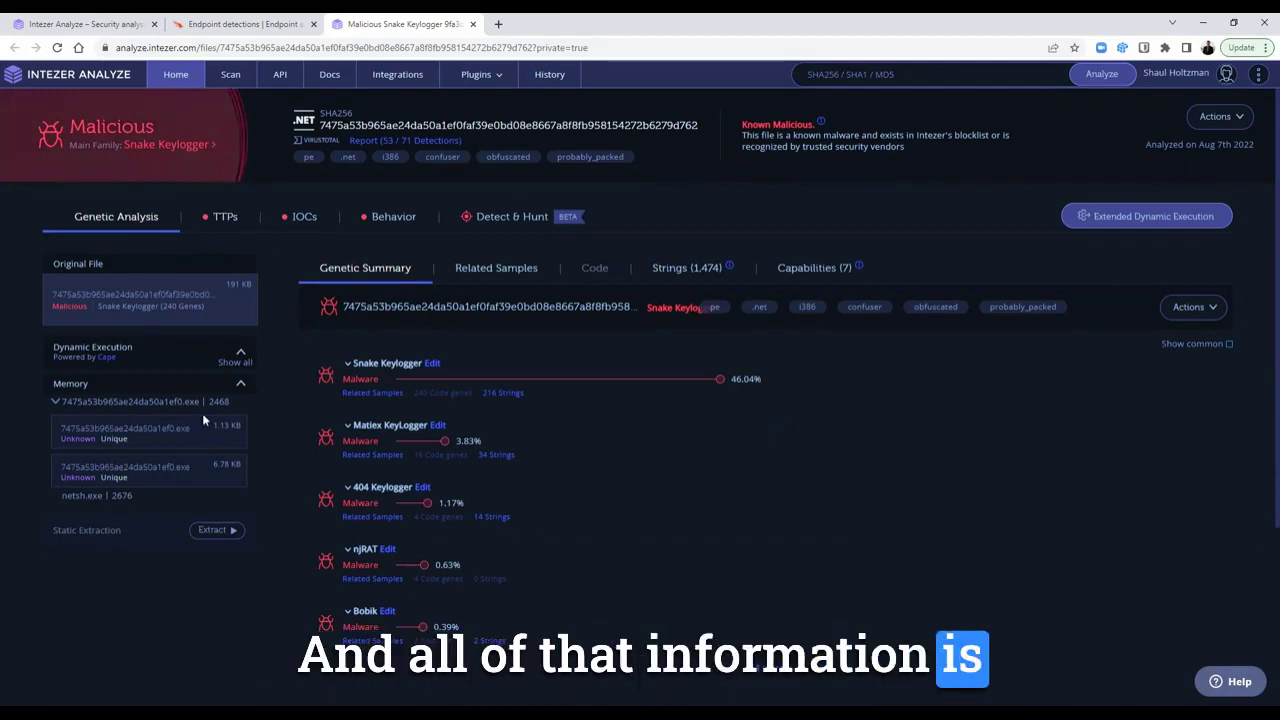
On the Genetic Analysis tab, expand the Snake Keylogger family heading
left_click(381, 365)
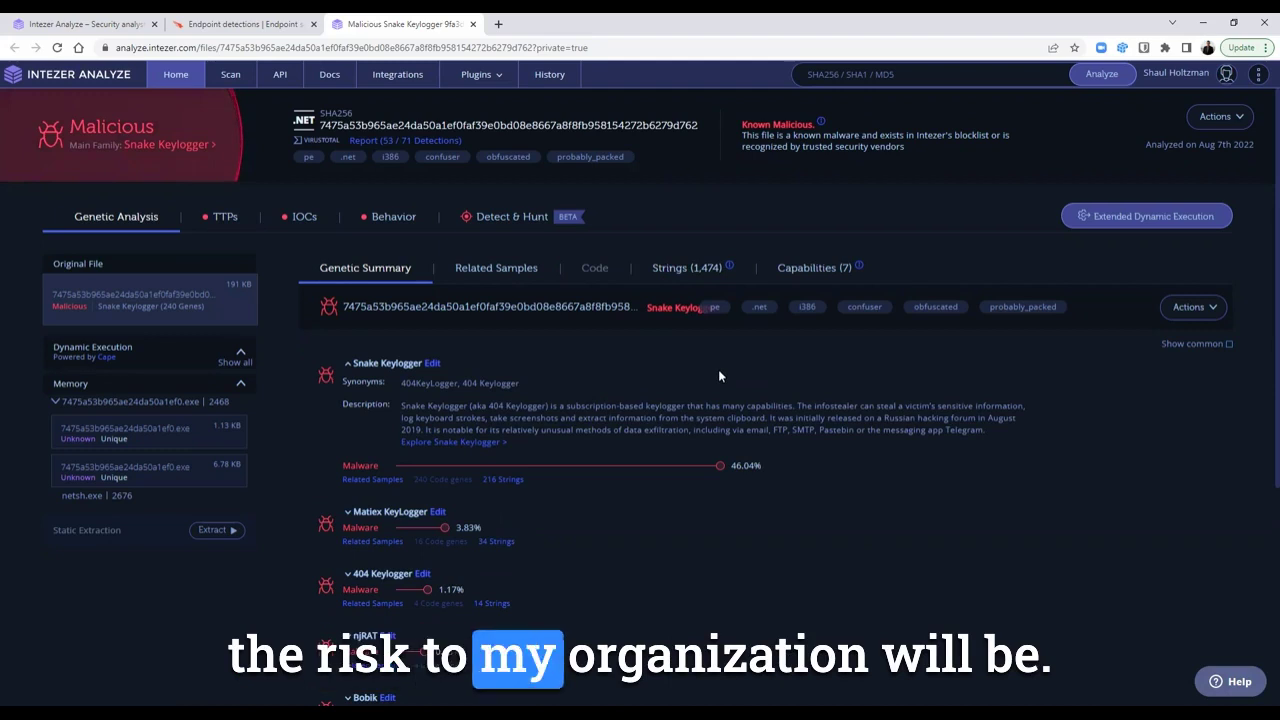
Scroll through the TTPs tab's MITRE ATT&CK technique table for the sample
left_click(224, 216)
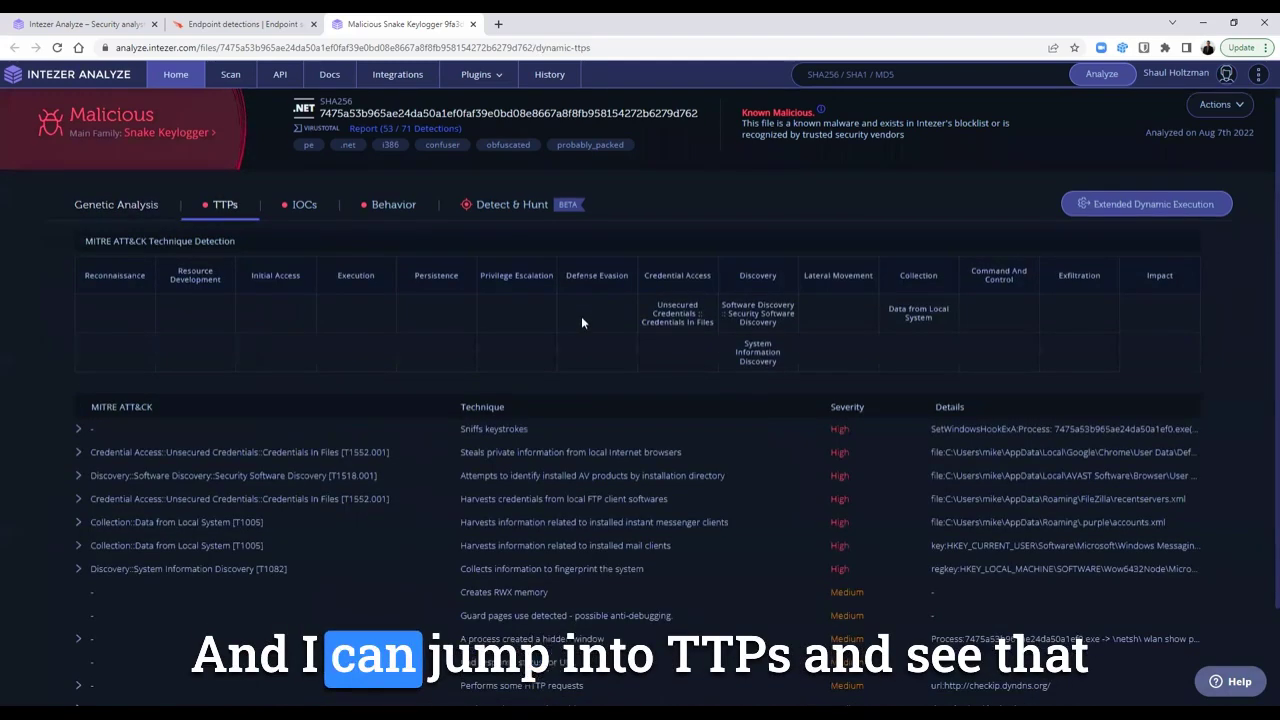
scroll(570, 310, "down", 1)
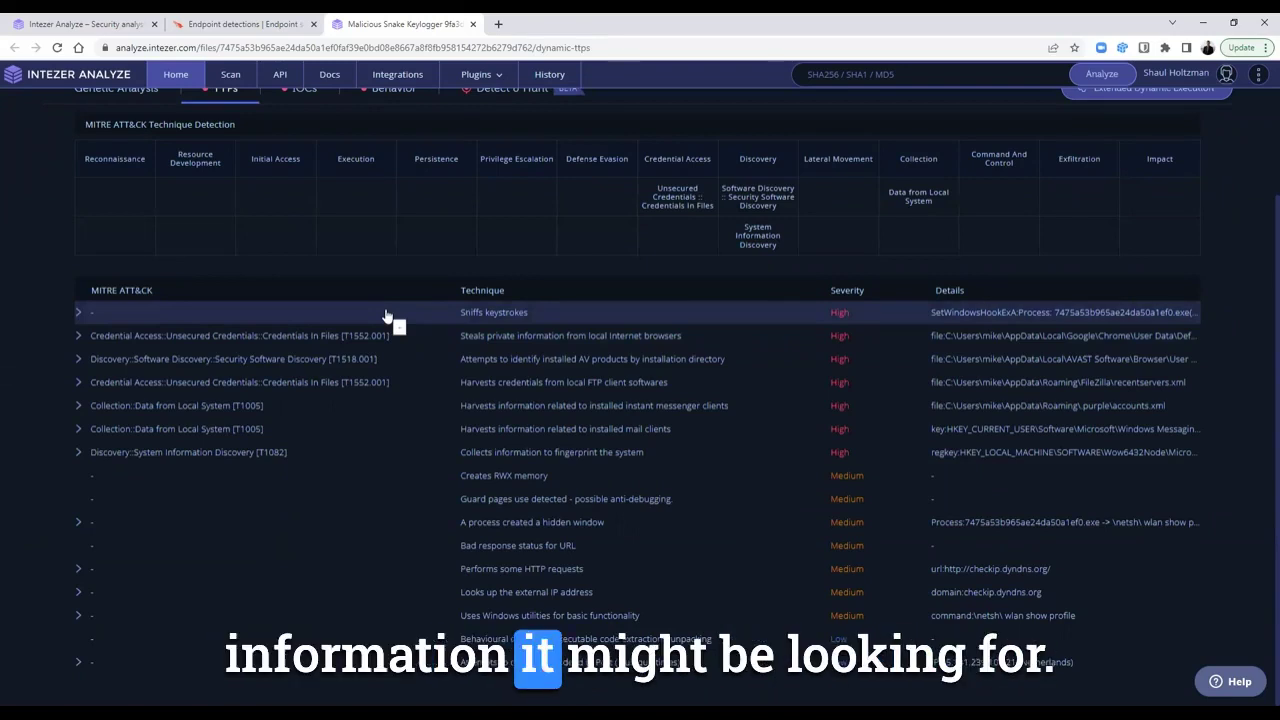
scroll(533, 204, "up", 2)
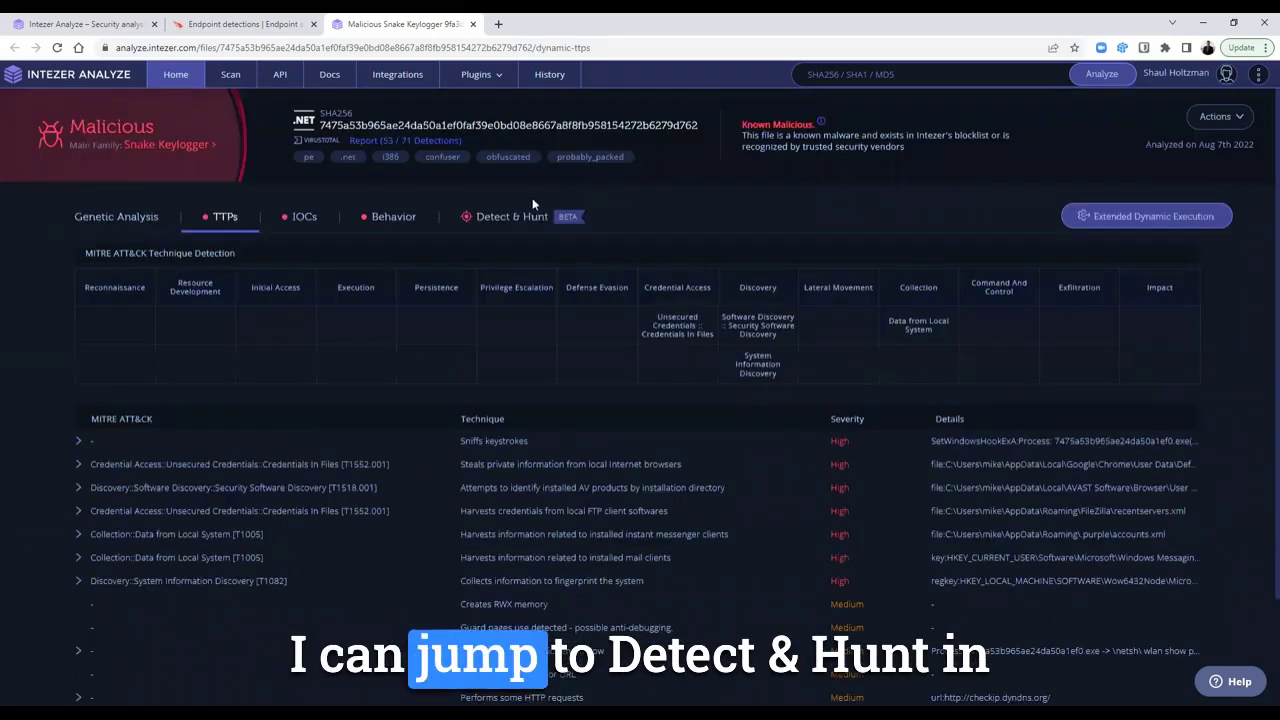
Review the Detect & Hunt activity artifacts, highlighting the netsh wlan show profile command
left_click(494, 214)
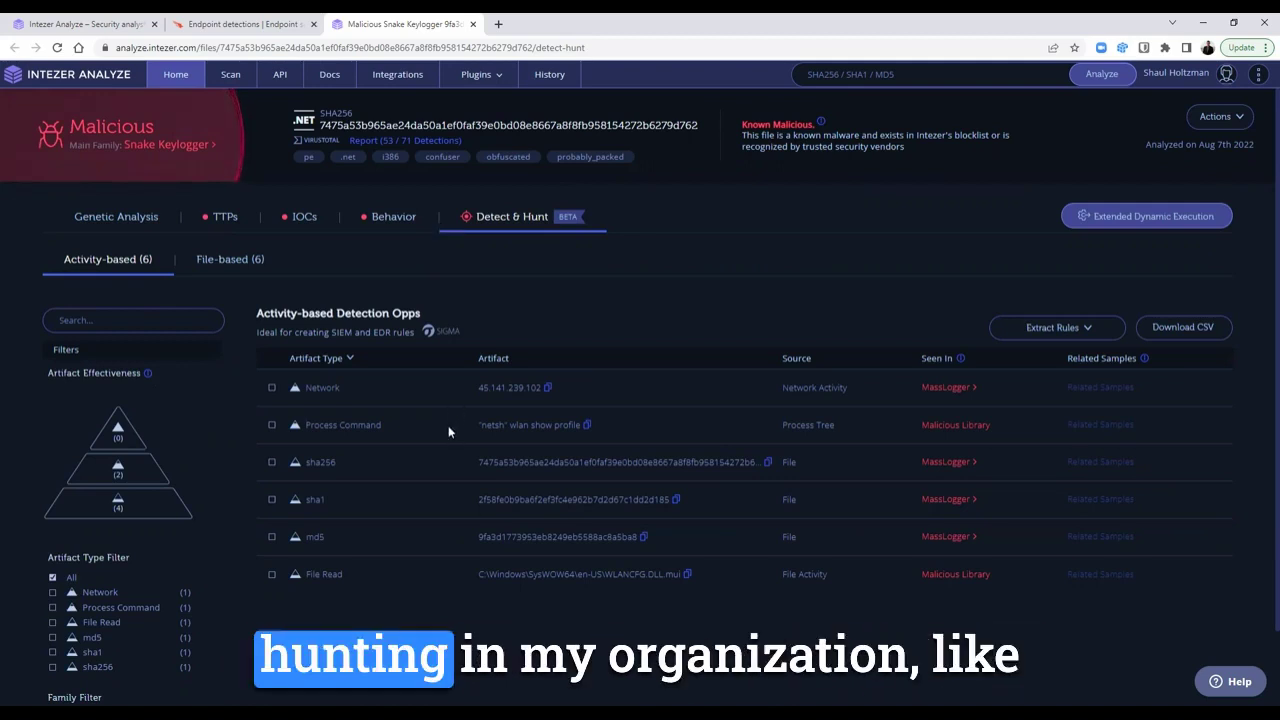
left_click_drag(455, 425, 532, 427)
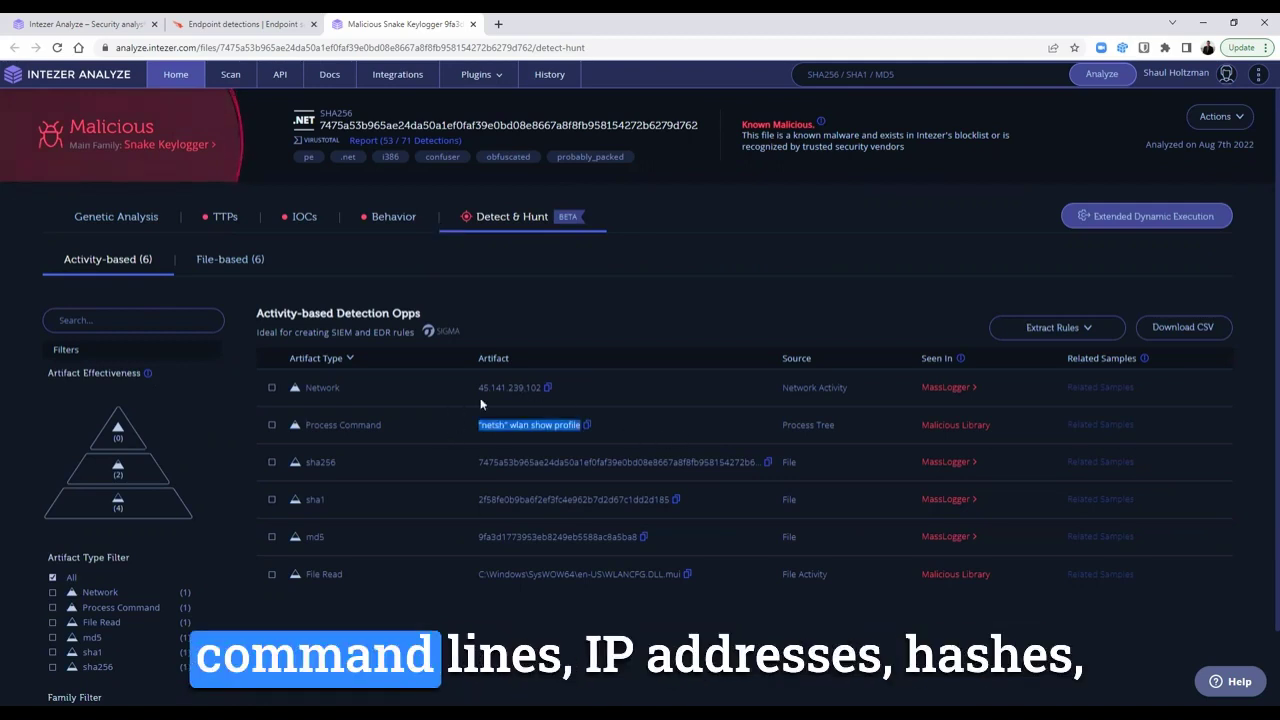
left_click(532, 427)
scroll(569, 385, "down", 1)
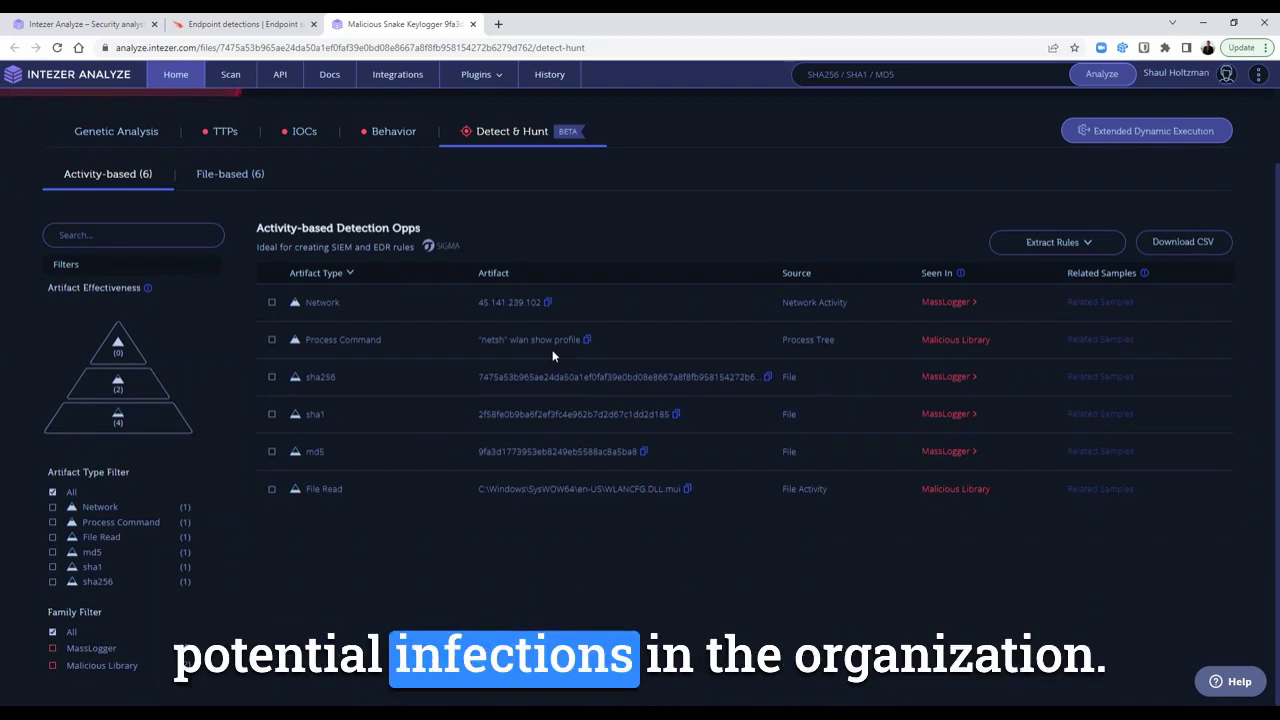
Back on the CrowdStrike tab, show the main menu's Investigate submenu
key("ctrl+shift+Tab")
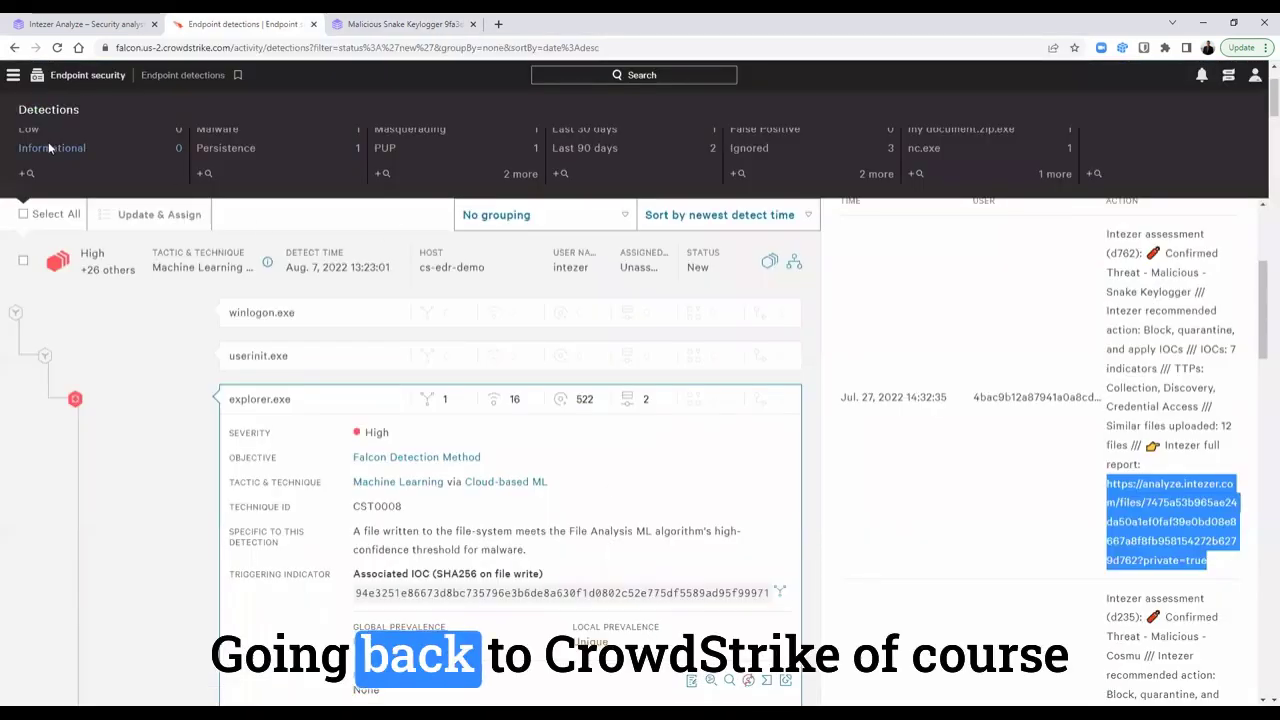
left_click(12, 75)
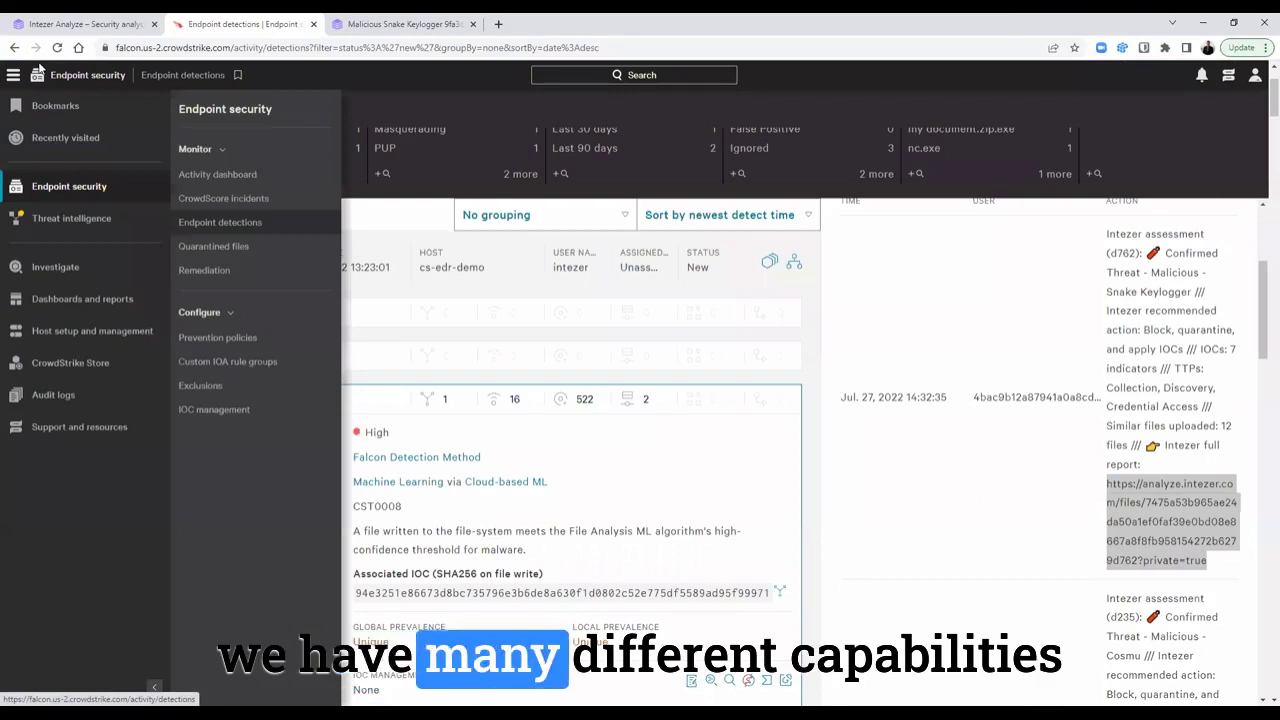
left_click(100, 267)
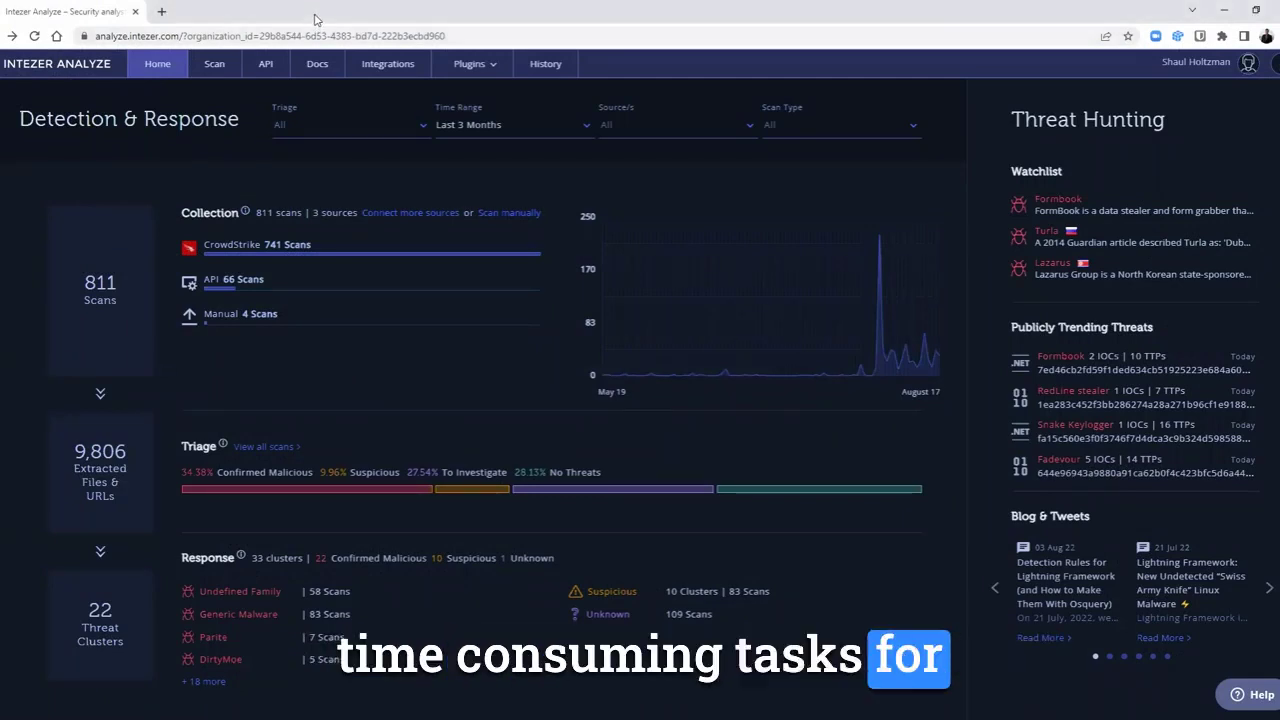
Reapply the CrowdStrike source and Malicious triage filters on the dashboard
left_click(389, 255)
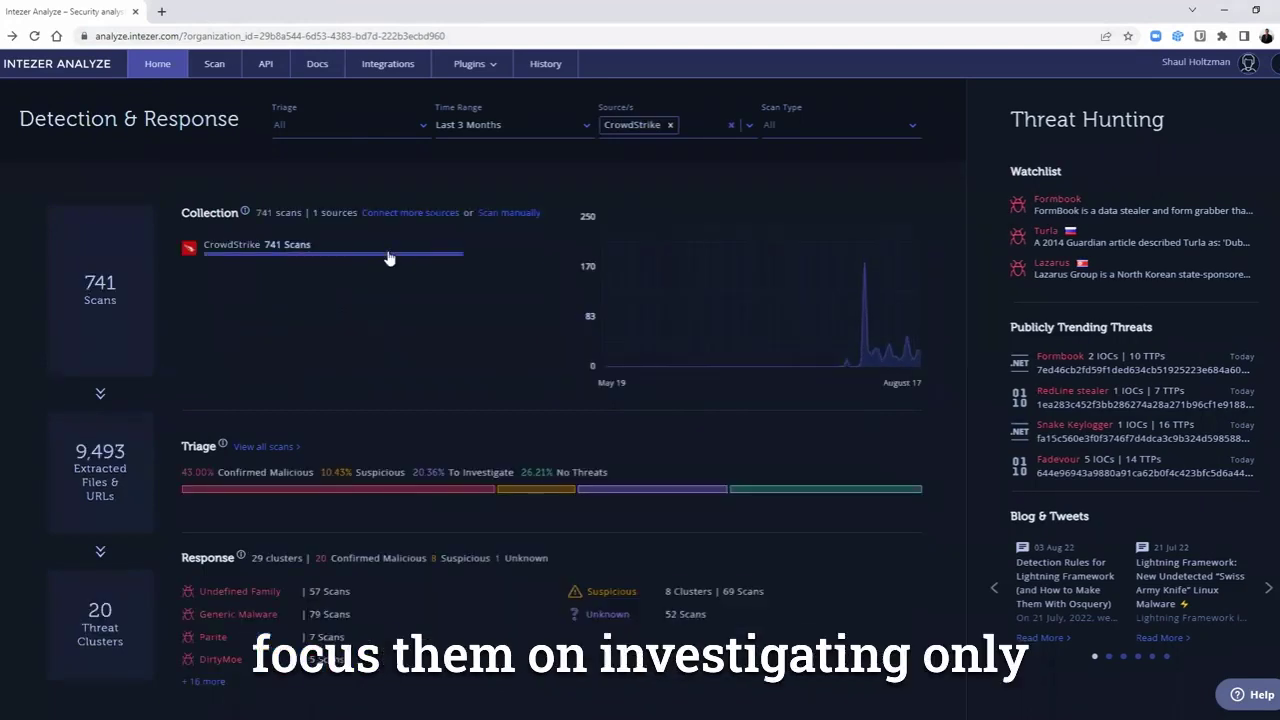
left_click(441, 497)
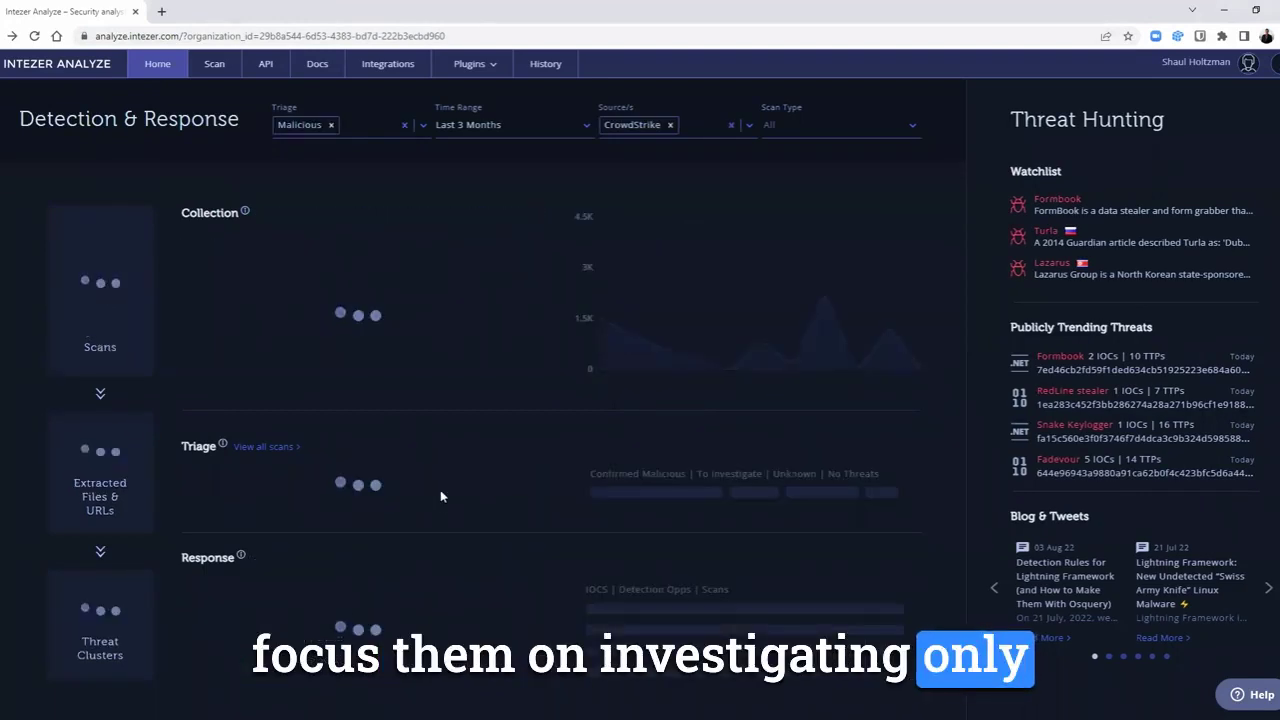